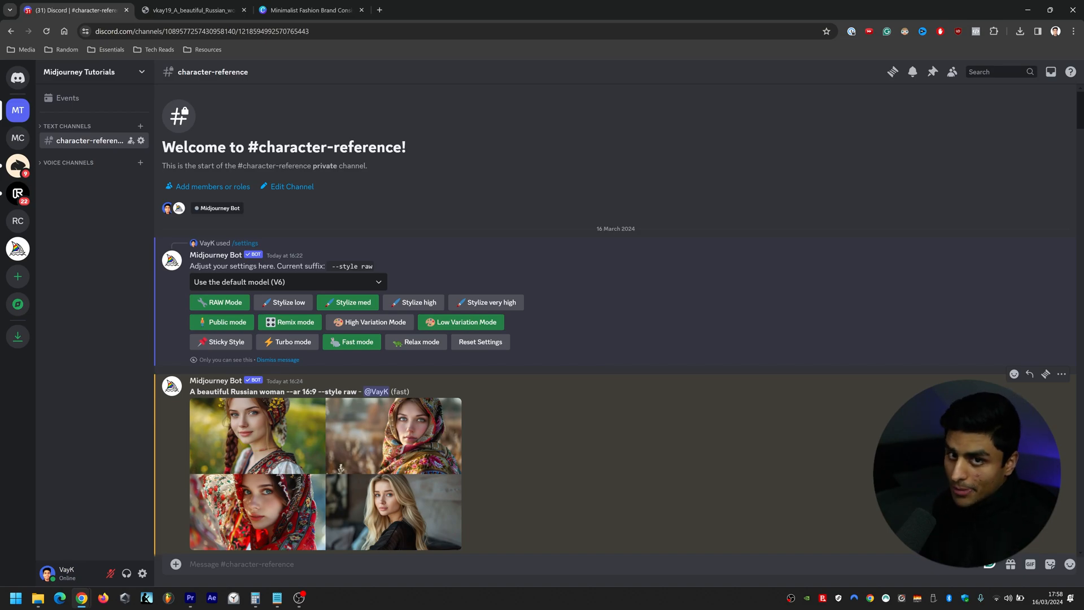
pyautogui.scroll(-1, 793, 340)
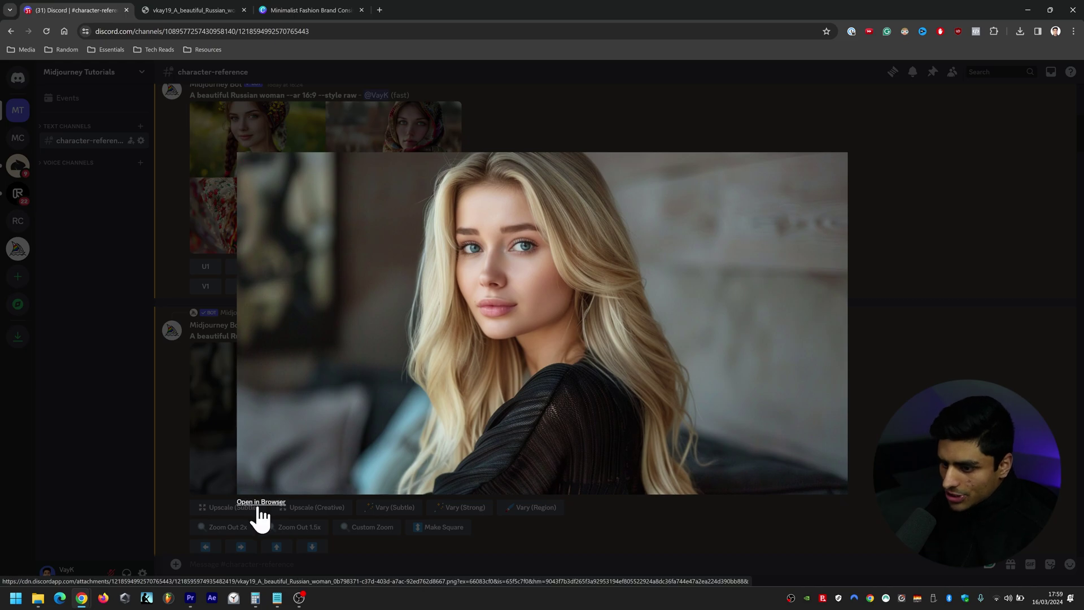
# - Copy the web address of the full-size blonde woman image from its browser tab
pyautogui.click(254, 503)
pyautogui.rightClick(753, 227)
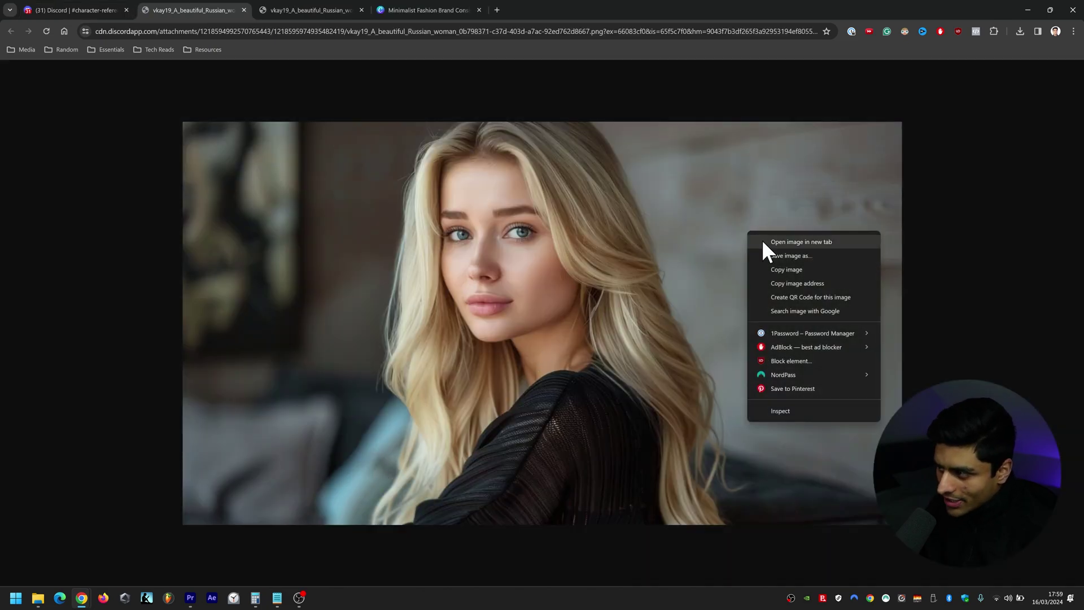
pyautogui.click(819, 282)
# - Return to the Discord channel and close the enlarged image preview
pyautogui.click(85, 10)
pyautogui.click(980, 306)
pyautogui.scroll(-1, 753, 358)
pyautogui.scroll(1, 754, 358)
# - Compose an /imagine WOMAN magazine-cover prompt with the pasted image URL as --cref, --cw 100 --ar 9:16
pyautogui.click(416, 564)
pyautogui.write('/imagine')
pyautogui.press('Tab')
pyautogui.write('A woman featured on the front cover of a fashion magazine called "WOMAN" --cref')
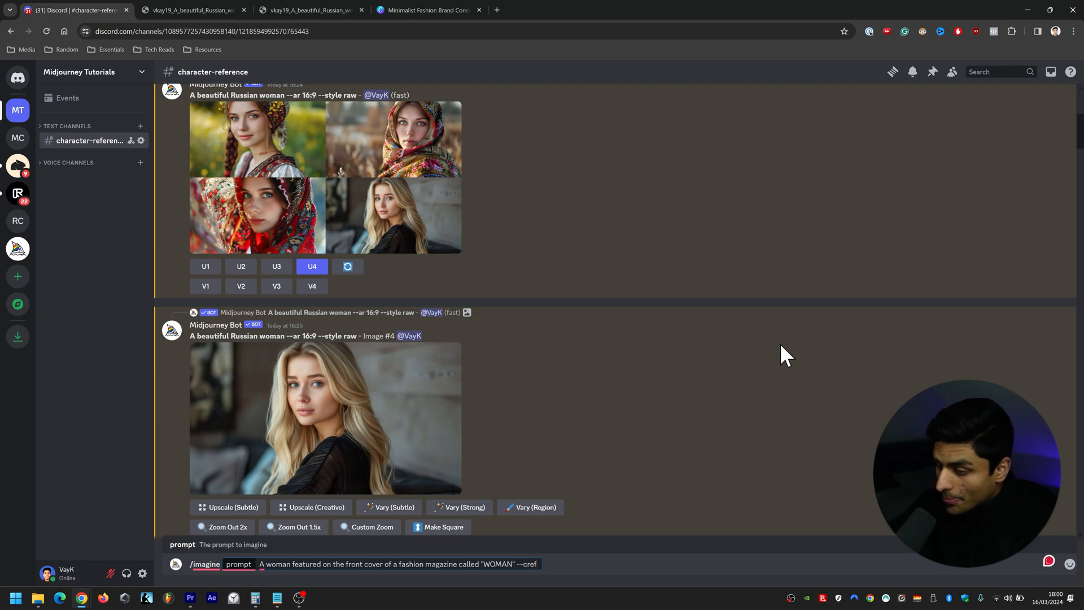
pyautogui.hotkey('ctrl', 'v')
pyautogui.write('--cw')
pyautogui.moveTo(542, 324)
pyautogui.write('100 --')
pyautogui.write('ar 9:16')
# - Send the cover prompt and view the resulting WOMAN cover grid at full size in a new tab
pyautogui.press('Return')
pyautogui.scroll(-10, 543, 305)
pyautogui.scroll(-2, 458, 316)
pyautogui.scroll(-2, 381, 344)
pyautogui.scroll(-2, 383, 339)
pyautogui.scroll(-2, 382, 339)
pyautogui.scroll(-2, 555, 406)
pyautogui.scroll(1, 551, 437)
pyautogui.click(254, 288)
pyautogui.middleClick(477, 183)
# - Return to Discord, closing the extra image tab and the enlarged view
pyautogui.hotkey('ctrl', 'shift', 'Tab')
pyautogui.click(244, 11)
pyautogui.click(845, 453)
pyautogui.scroll(1, 795, 424)
pyautogui.scroll(-3, 908, 384)
pyautogui.scroll(-3, 908, 381)
# - Highlight the --cw character weight part of the prompt to point it out
pyautogui.moveTo(550, 319); pyautogui.dragTo(581, 319)
pyautogui.click(597, 363)
pyautogui.scroll(-3, 592, 382)
pyautogui.scroll(-3, 475, 328)
pyautogui.scroll(-3, 479, 332)
pyautogui.scroll(-2, 531, 380)
pyautogui.scroll(-2, 531, 379)
# - Enlarge the Times Square billboard grid and view it full size in the browser
pyautogui.click(199, 218)
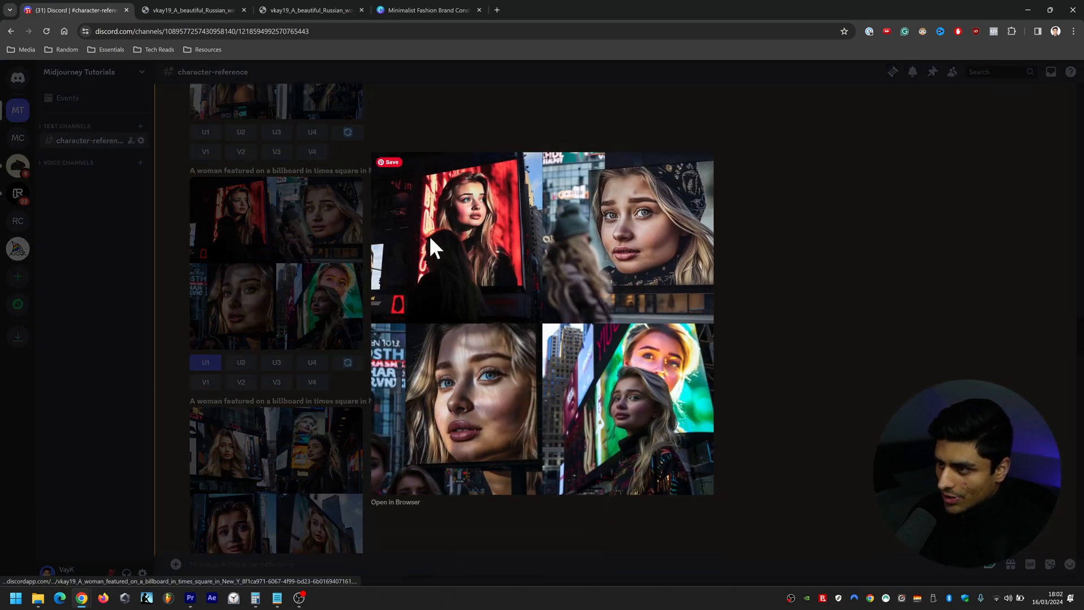
pyautogui.click(457, 254)
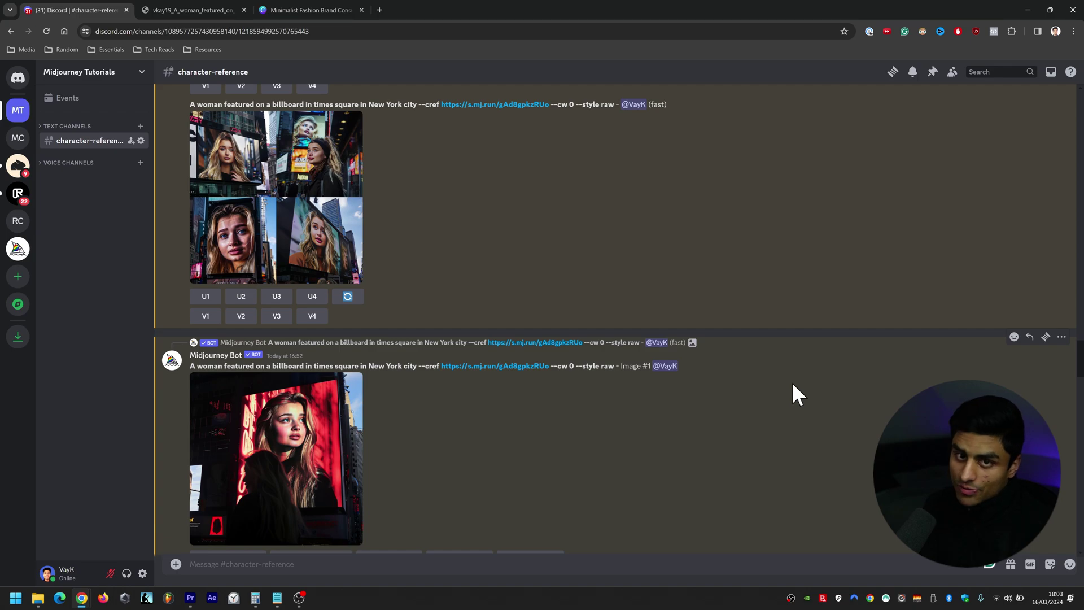
pyautogui.scroll(-3, 792, 383)
pyautogui.scroll(-3, 543, 398)
pyautogui.scroll(-1, 699, 451)
pyautogui.scroll(-3, 531, 404)
pyautogui.scroll(-2, 531, 404)
pyautogui.scroll(1, 531, 404)
pyautogui.scroll(3, 535, 412)
pyautogui.scroll(-3, 736, 431)
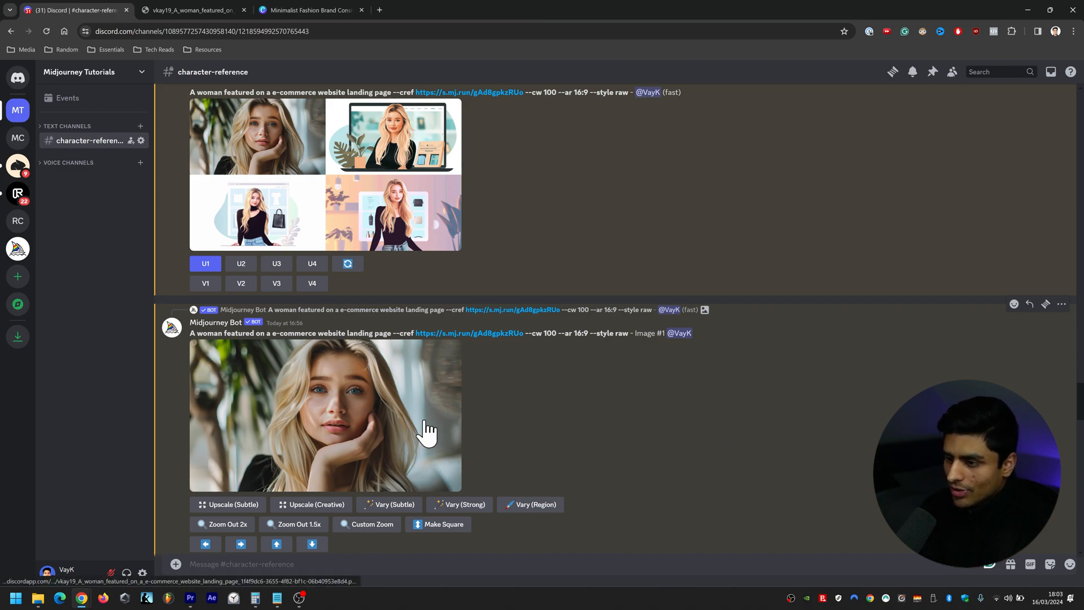
pyautogui.scroll(-3, 602, 481)
pyautogui.scroll(-2, 621, 408)
pyautogui.scroll(-2, 628, 401)
pyautogui.scroll(-2, 625, 390)
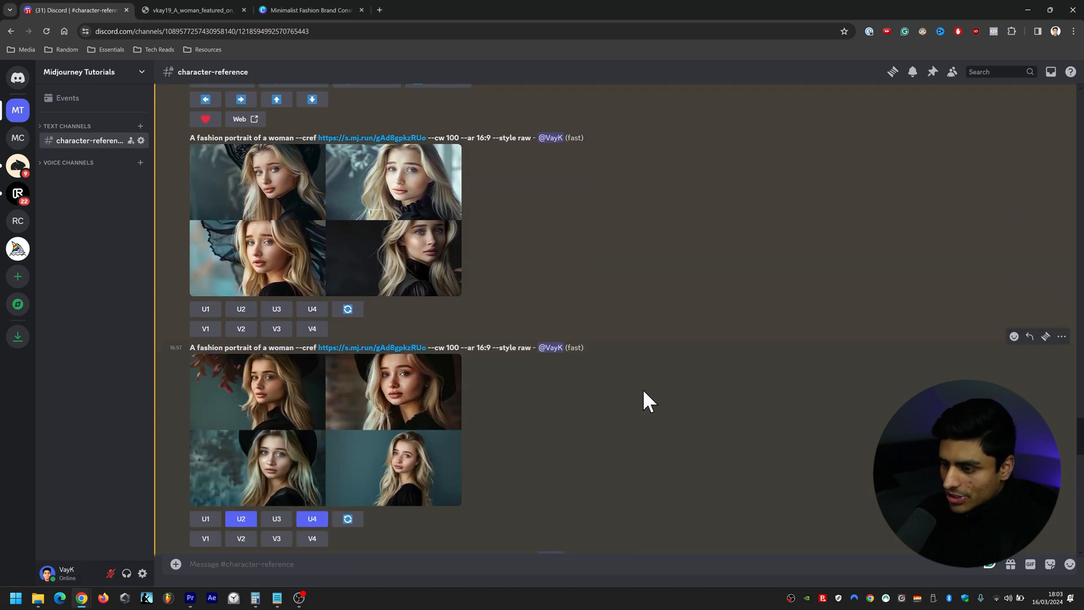
# - Enlarge the fashion portrait grid of the blonde woman
pyautogui.click(438, 506)
# - Close the portrait view, glance at the Canva fashion brand tab, and return to Discord
pyautogui.click(865, 487)
pyautogui.scroll(-2, 601, 423)
pyautogui.scroll(-4, 600, 423)
pyautogui.hotkey('ctrl', '3')
pyautogui.hotkey('ctrl', '1')
pyautogui.scroll(10, 841, 394)
pyautogui.scroll(10, 841, 394)
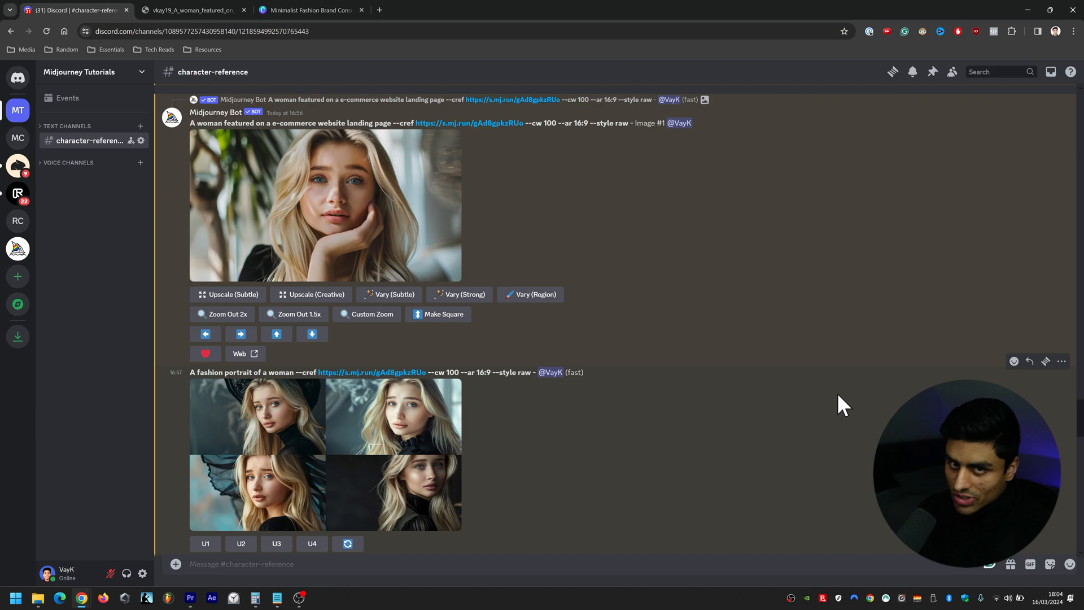